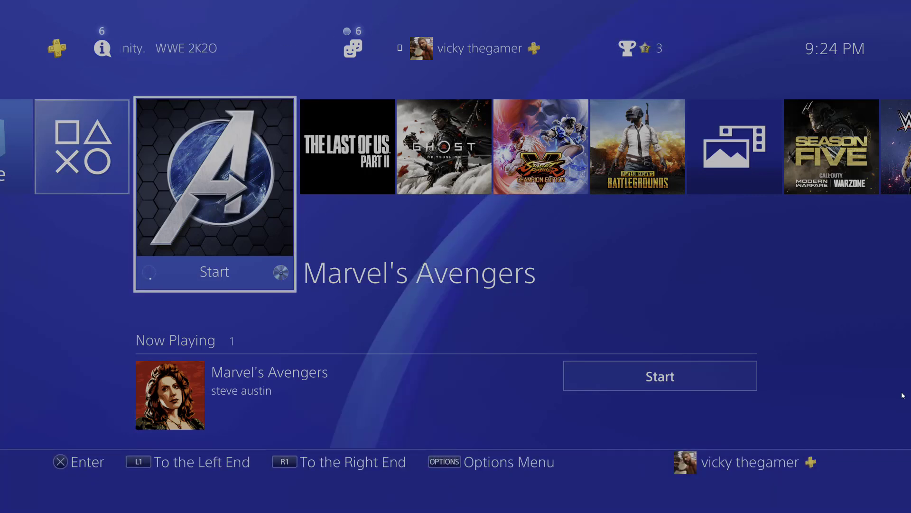
Step: Settle focus on Marvel's Avengers in the game row, then walk the character down the red carpet
key("Right")
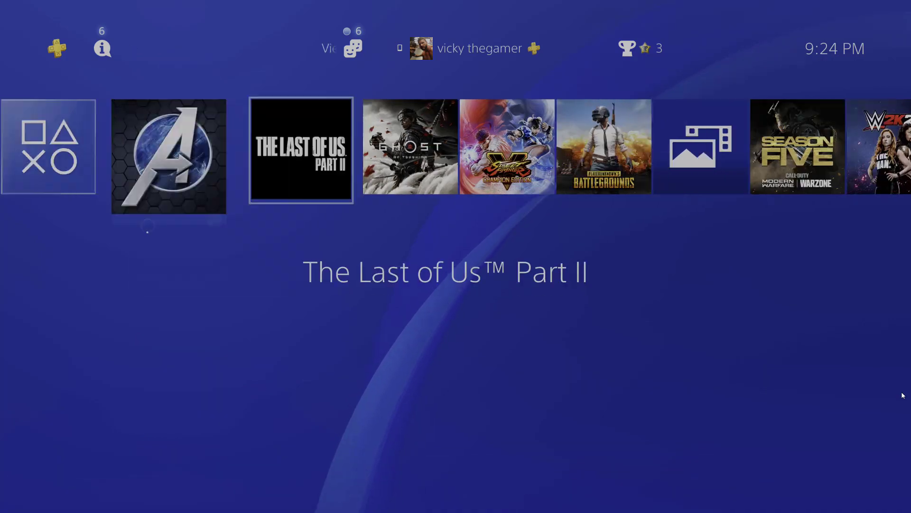
key("Left")
key("Left")
key("Right")
key("Right")
key("Left")
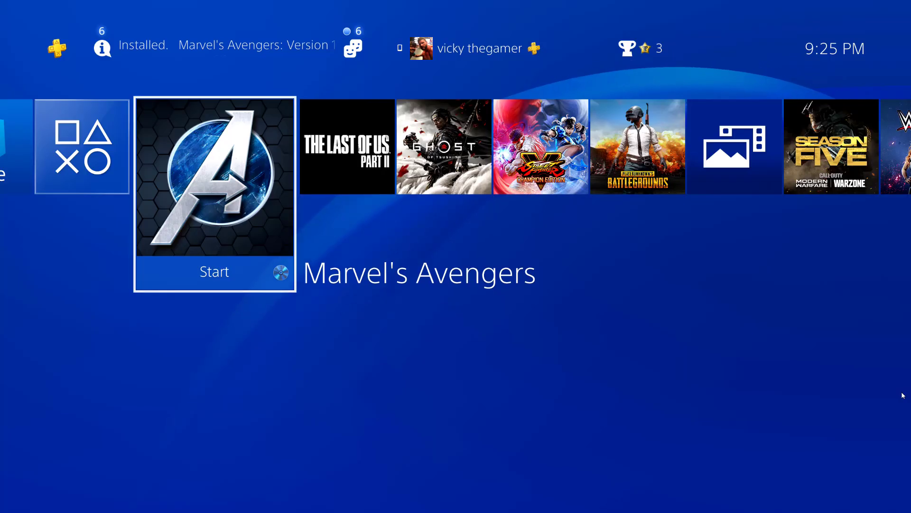
key("Right")
key("Left")
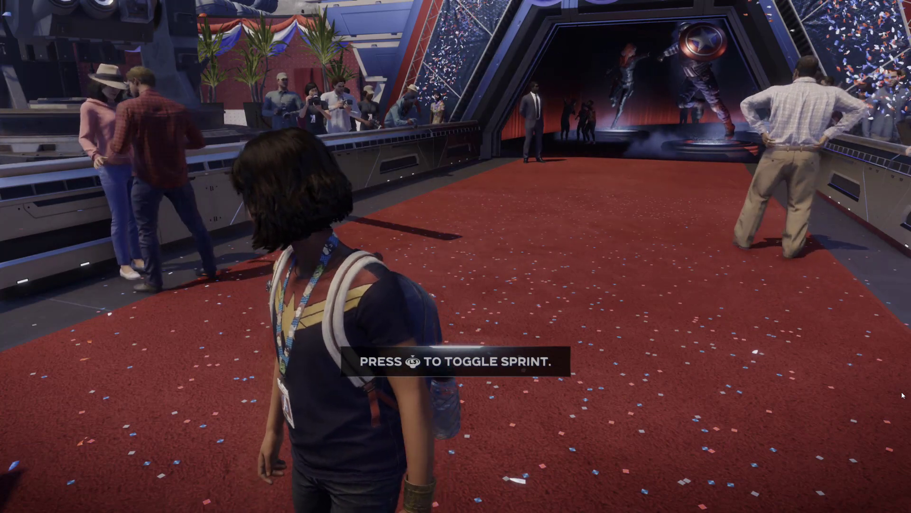
key("w")
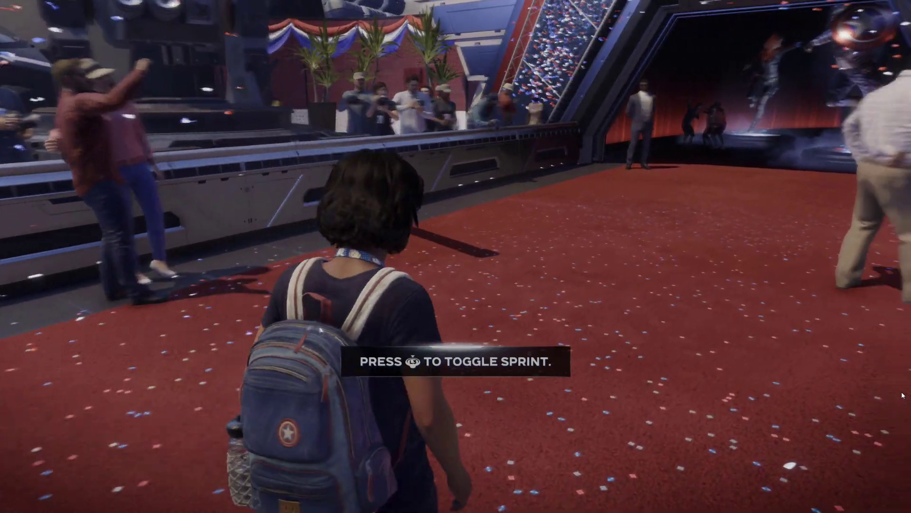
key("w")
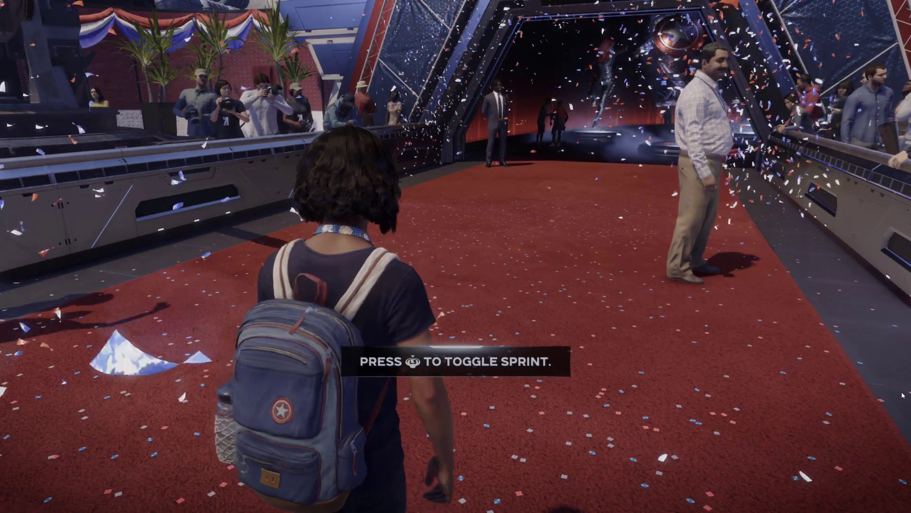
Step: Return to the PS4 home screen and close the running Marvel's Avengers application
key("s")
key("Escape")
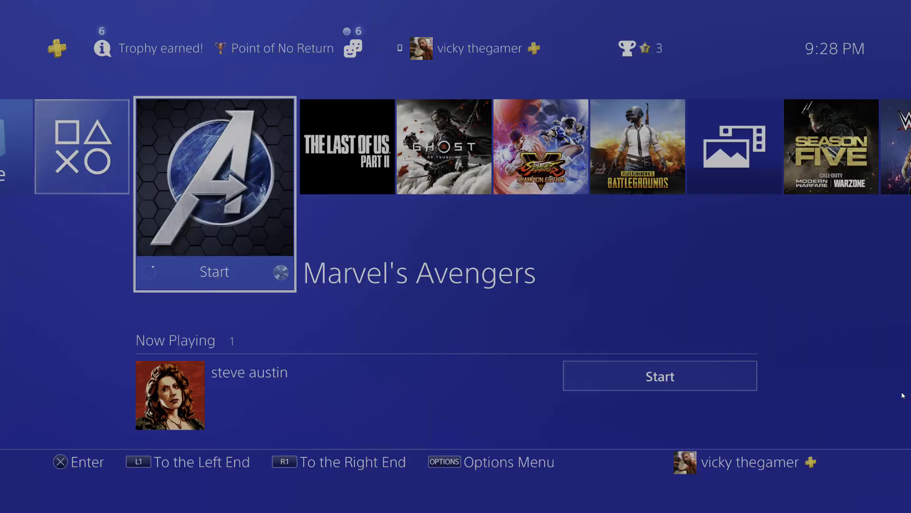
key("Left")
key("Right")
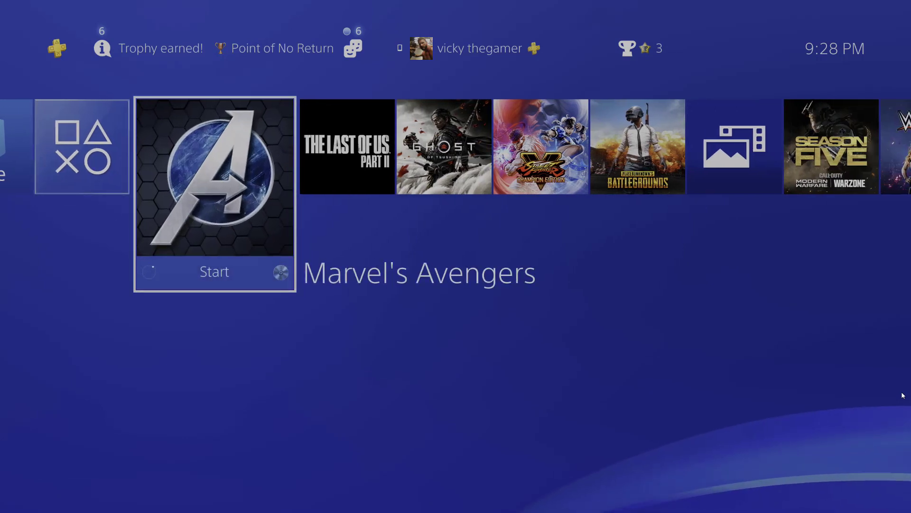
key("Menu")
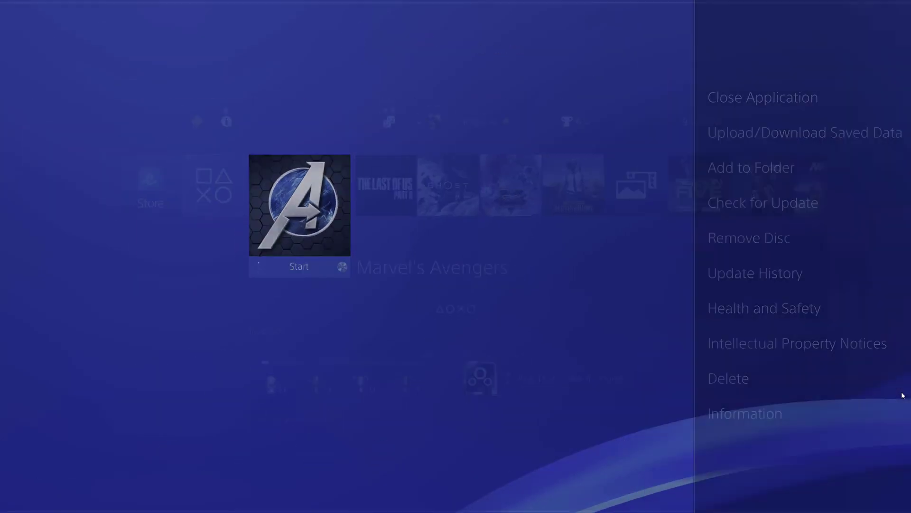
key("Return")
key("Return")
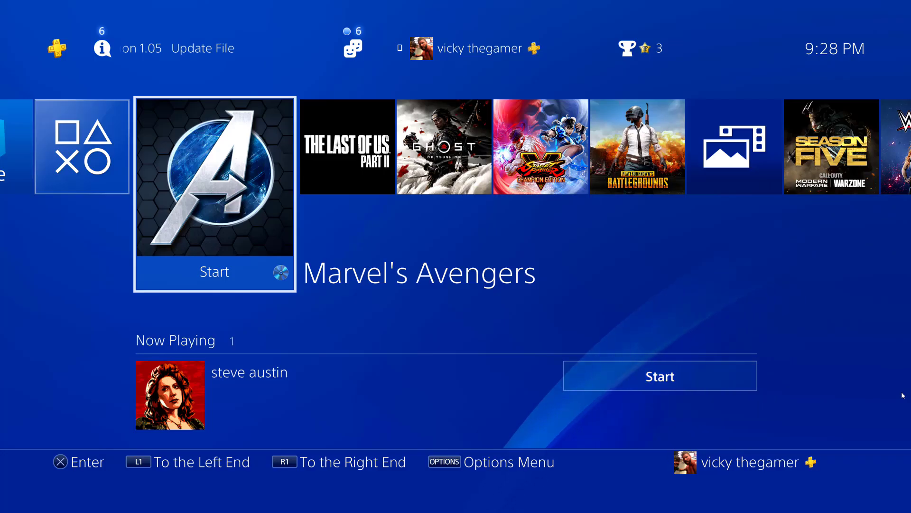
Step: Switch to the other user profile through the power options and launch Marvel's Avengers again
key("Right")
key("Right")
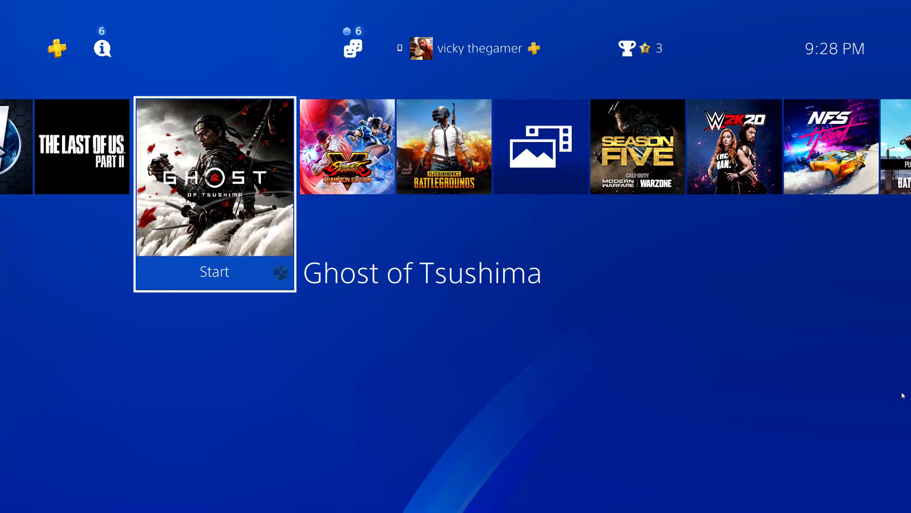
key("Up")
key("Right")
key("Right")
key("Right")
key("Right")
key("Right")
key("Right")
key("Right")
key("Right")
key("Return")
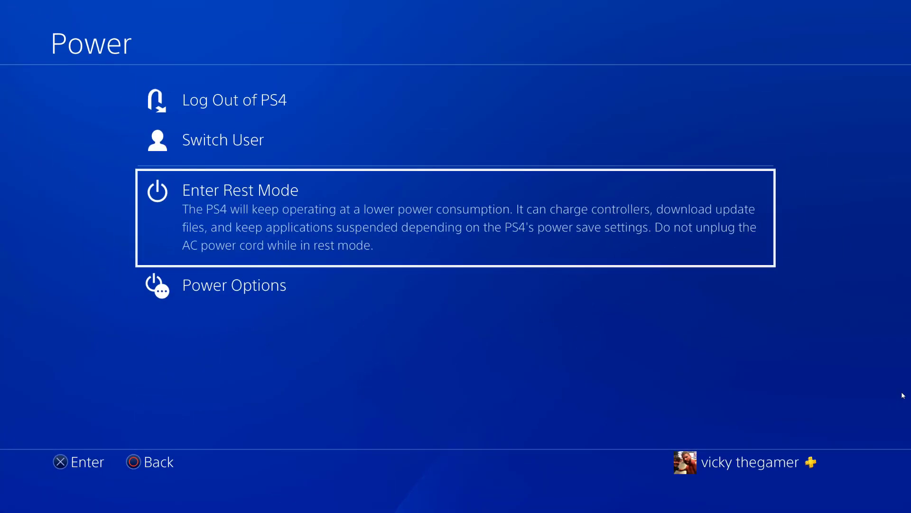
key("Up")
key("Return")
key("Right")
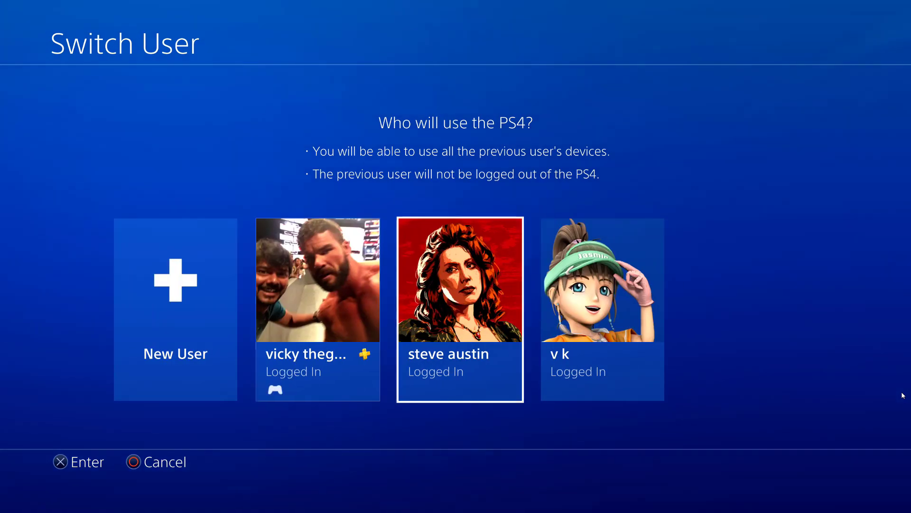
key("Return")
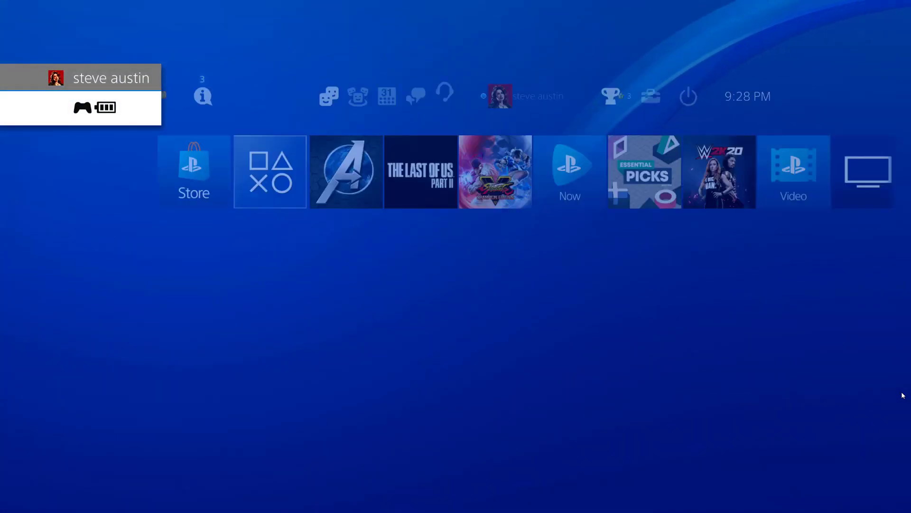
key("Right")
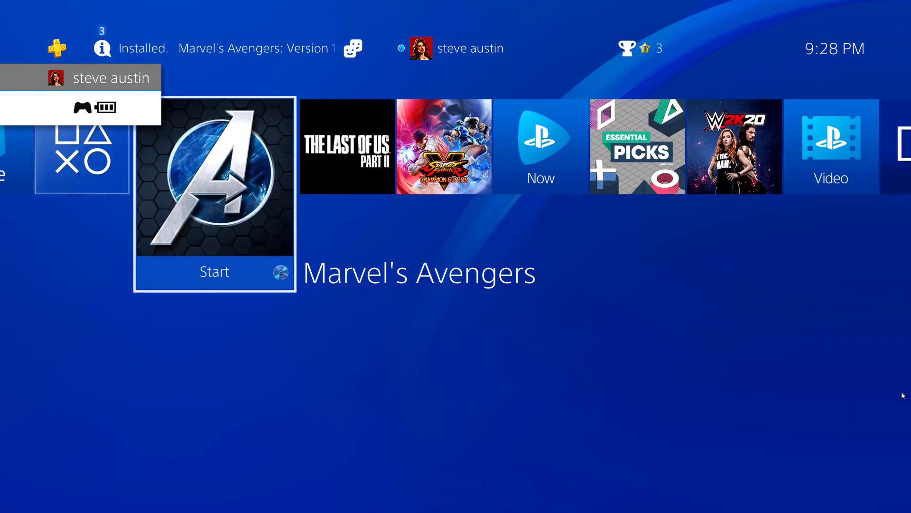
key("Return")
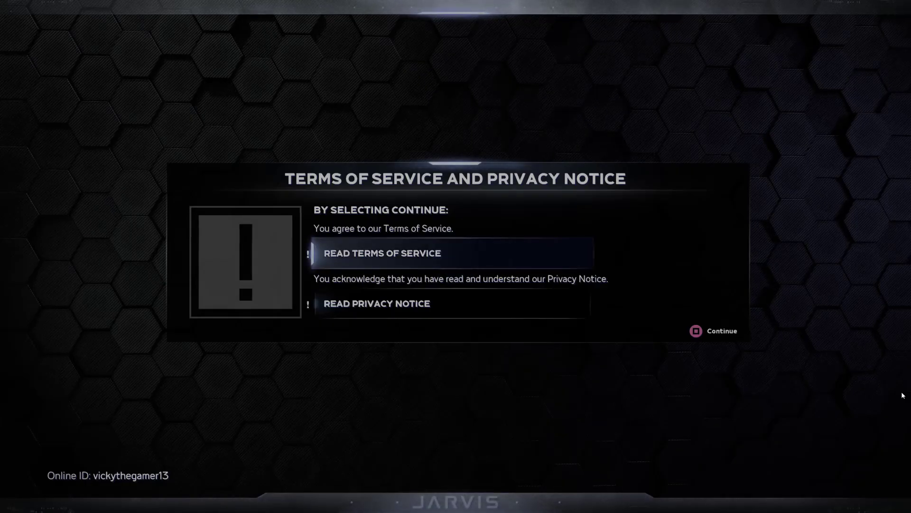
Step: Accept the terms of service, dismiss the Account Linking notice, and continue past the Square Enix promo
key("BackSpace")
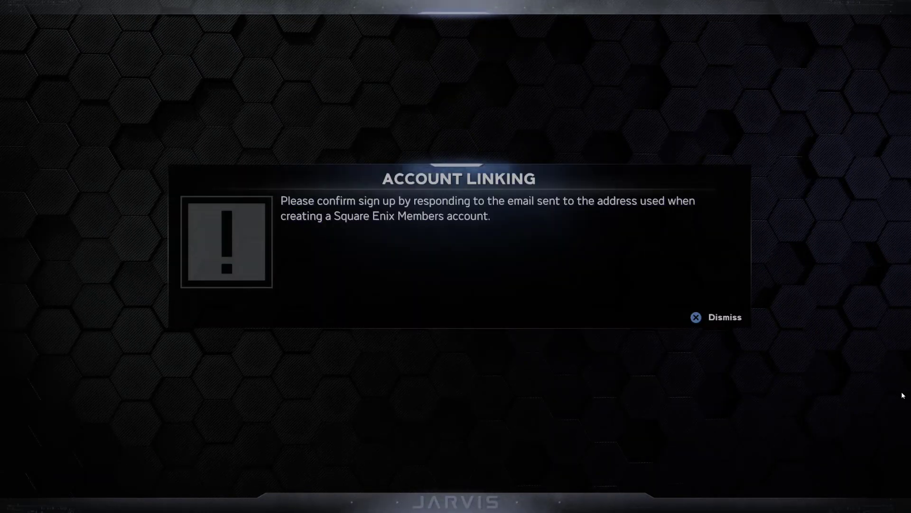
key("Return")
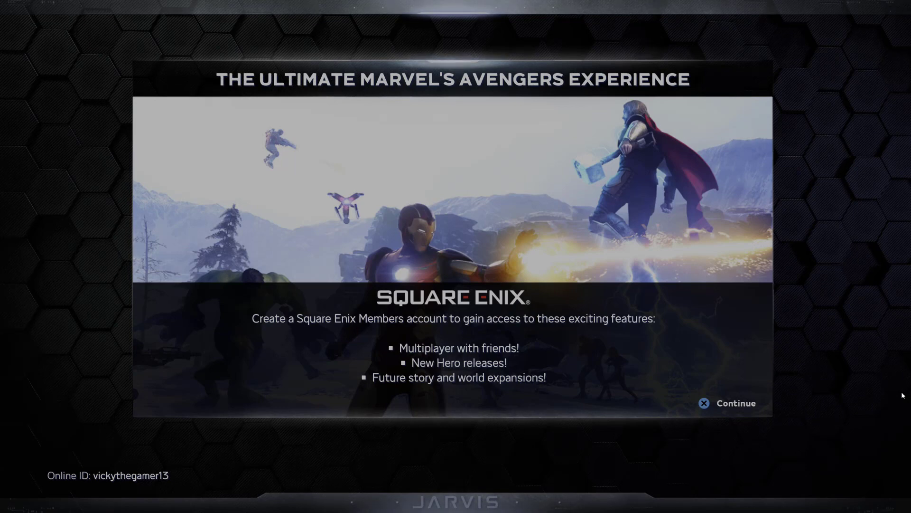
key("Return")
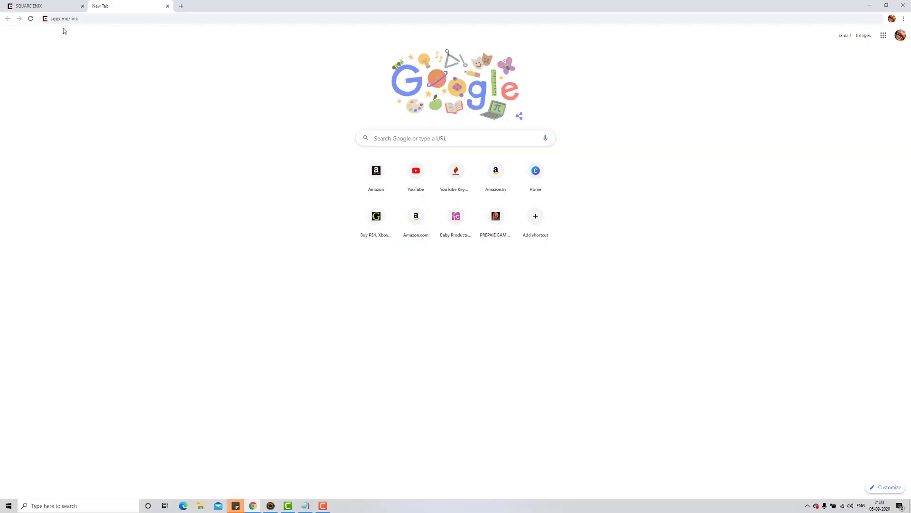
Step: Load sqex.me/link, log in to Square Enix Members, then move to the Square Enix games homepage tab
left_click(96, 18)
key("Return")
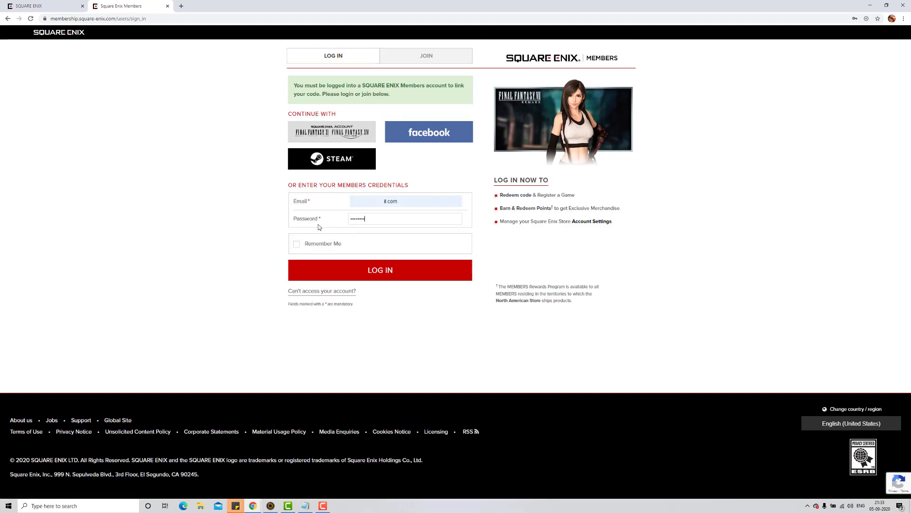
left_click(390, 274)
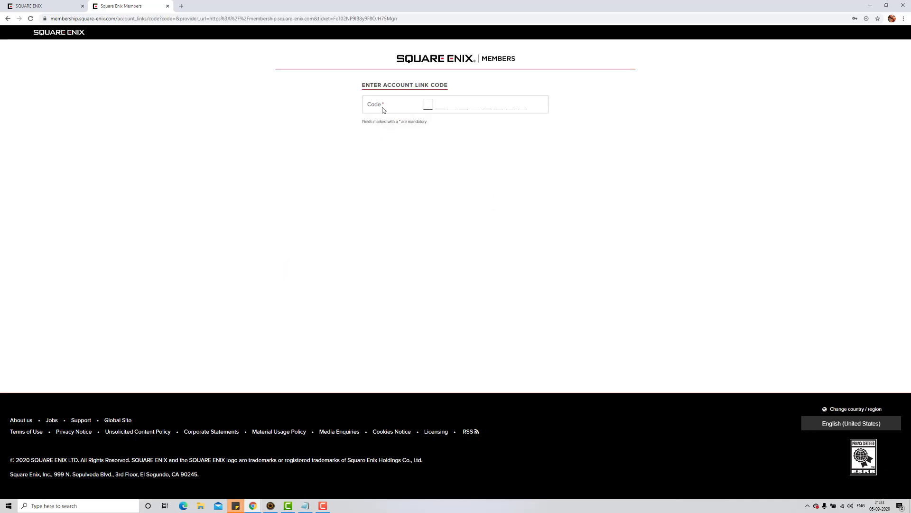
key("ctrl+shift+Tab")
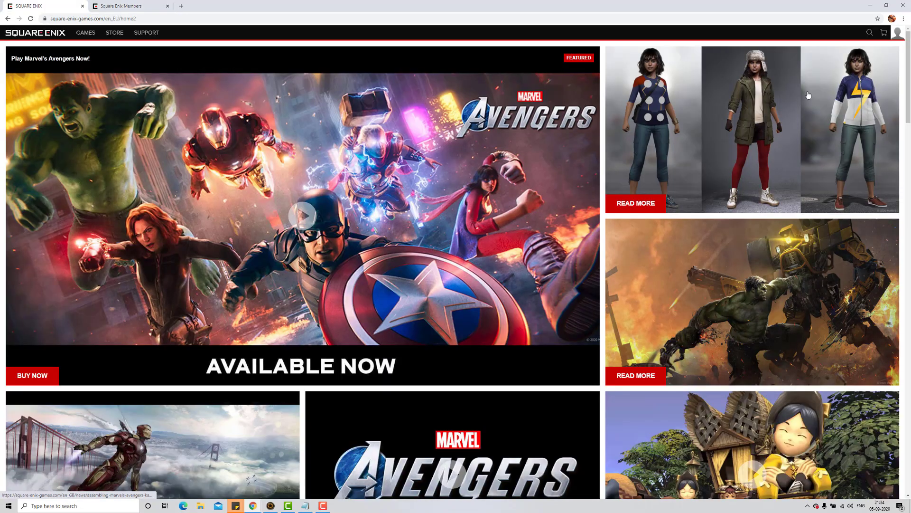
Step: From the avatar menu, go to Linked Accounts and open the linked accounts management page
left_click(896, 34)
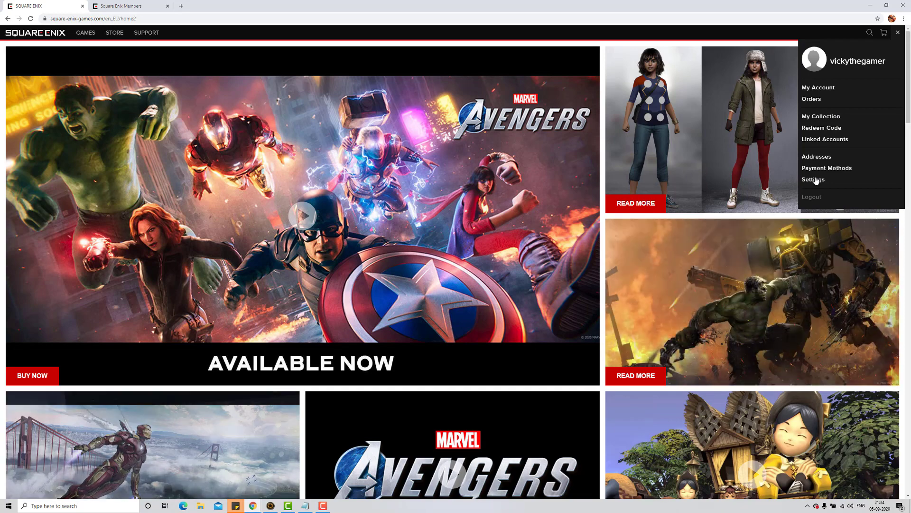
left_click(820, 140)
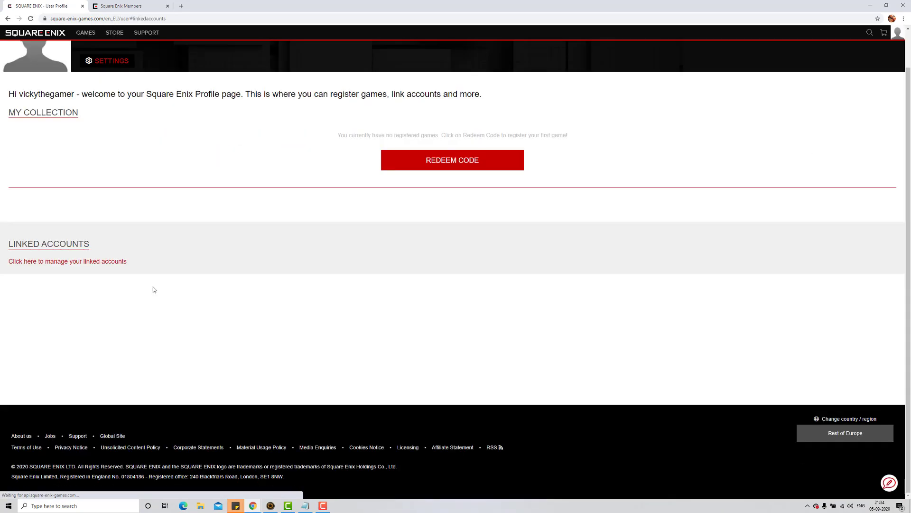
left_click(65, 263)
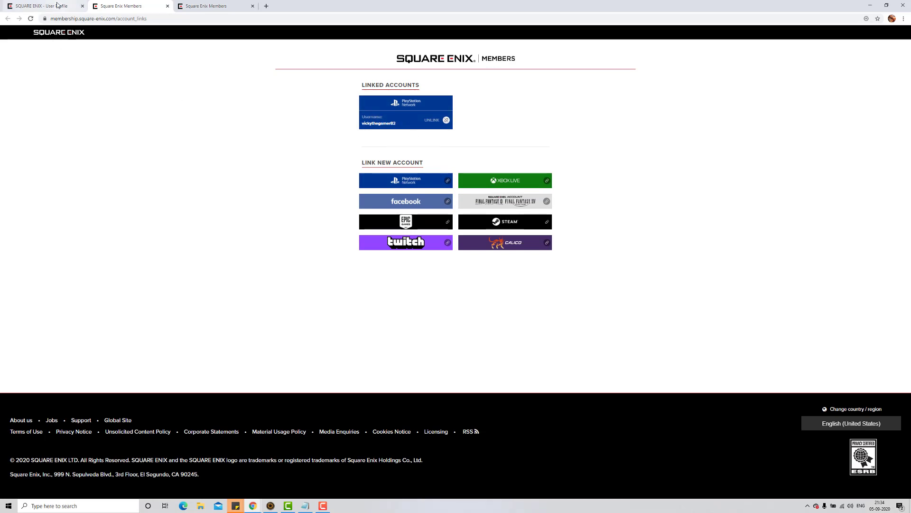
Step: Enter the link code, confirm linking the PlayStation Network account, and return to the profile page
left_click(203, 8)
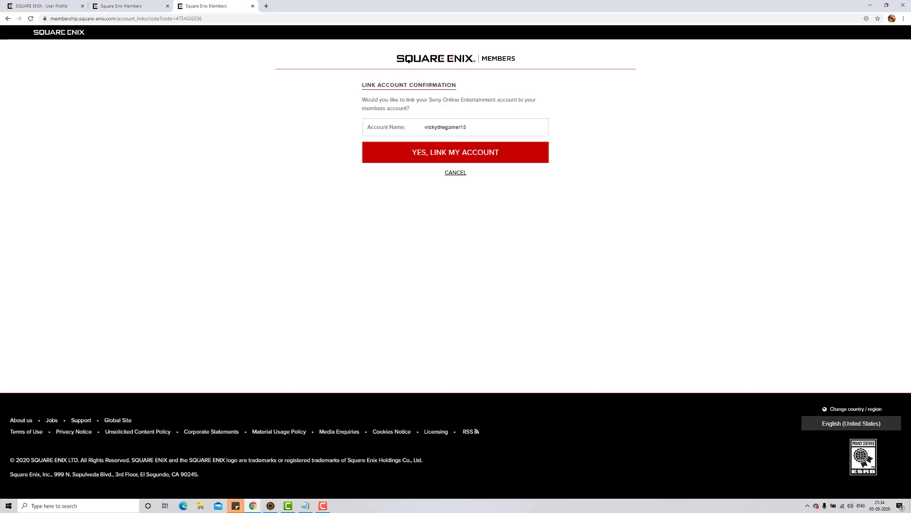
left_click(451, 157)
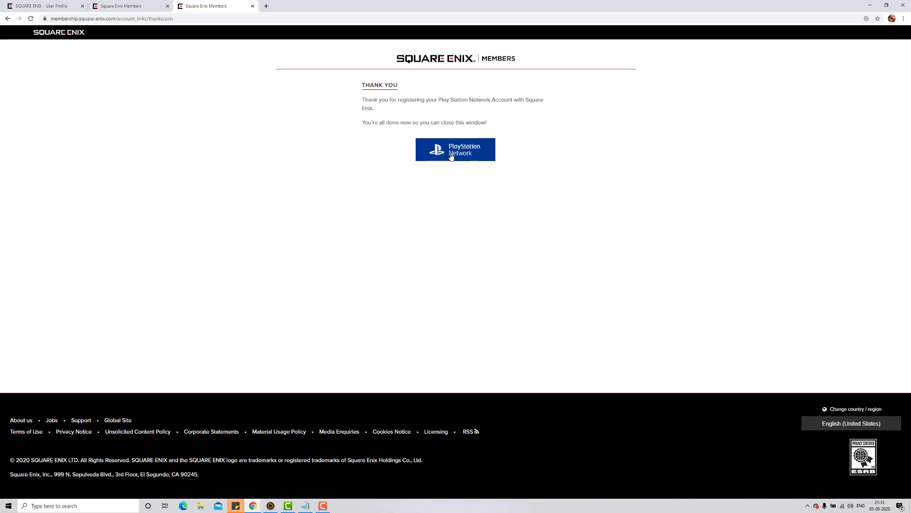
left_click(58, 7)
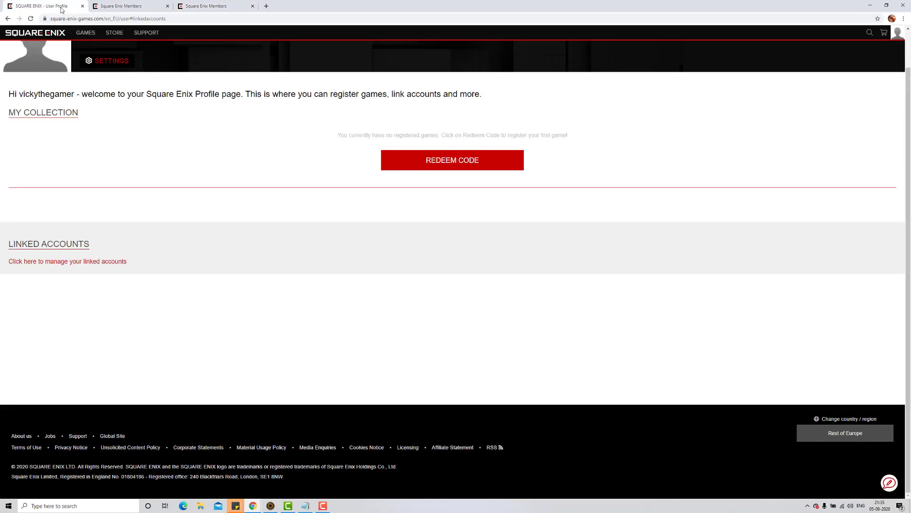
Step: Check the linked accounts page, then dismiss Marvel's Avengers' Account Linking notice
left_click(114, 6)
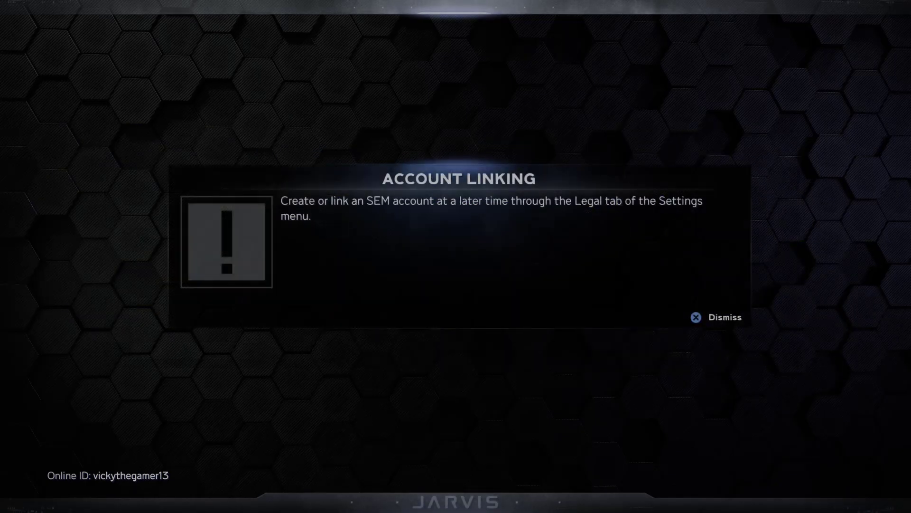
key("Return")
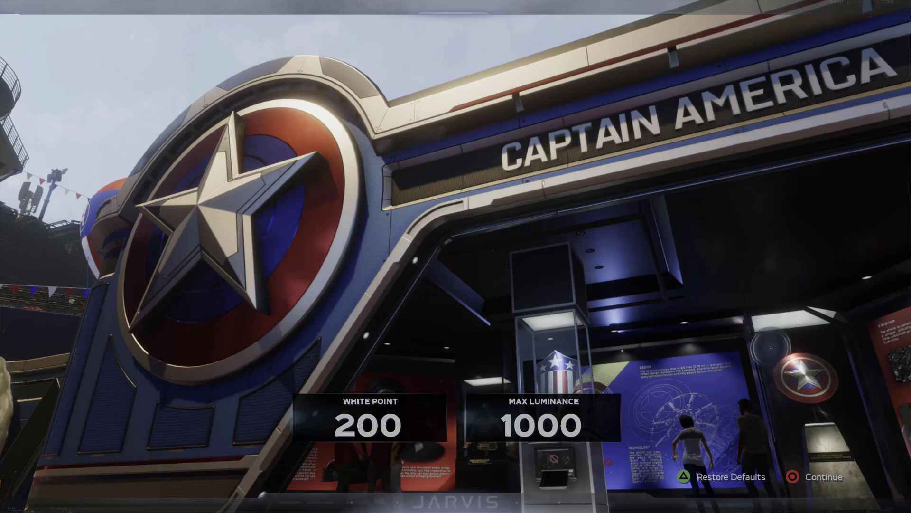
Step: Accept HDR calibration (white point 200, max luminance 1000), dismiss the welcome message, and start Campaign
key("Escape")
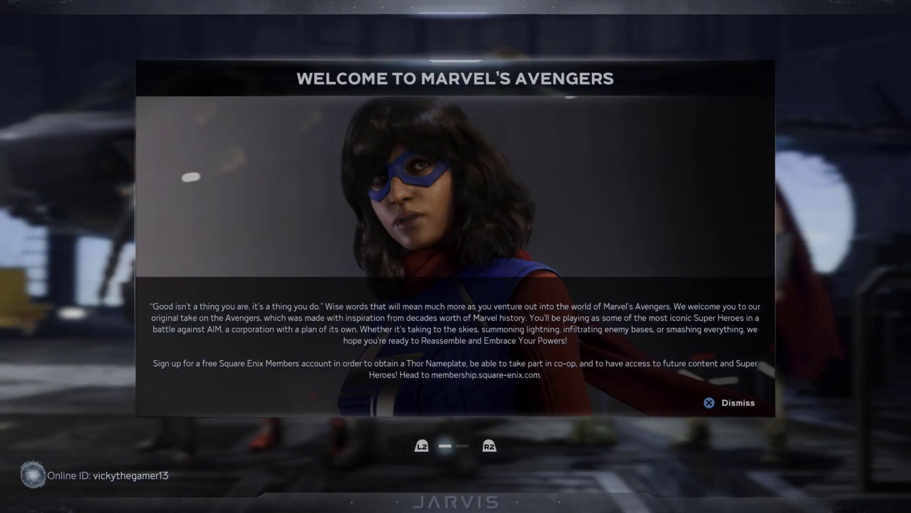
key("Return")
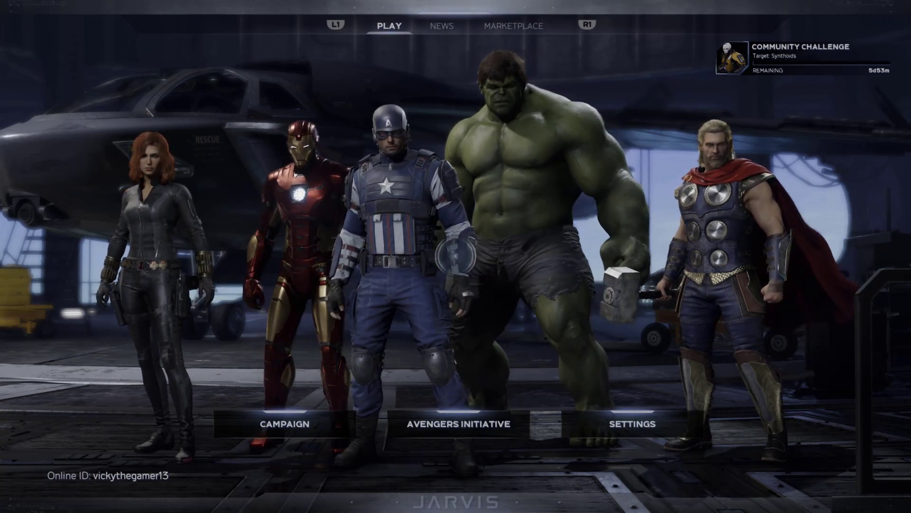
left_click(316, 422)
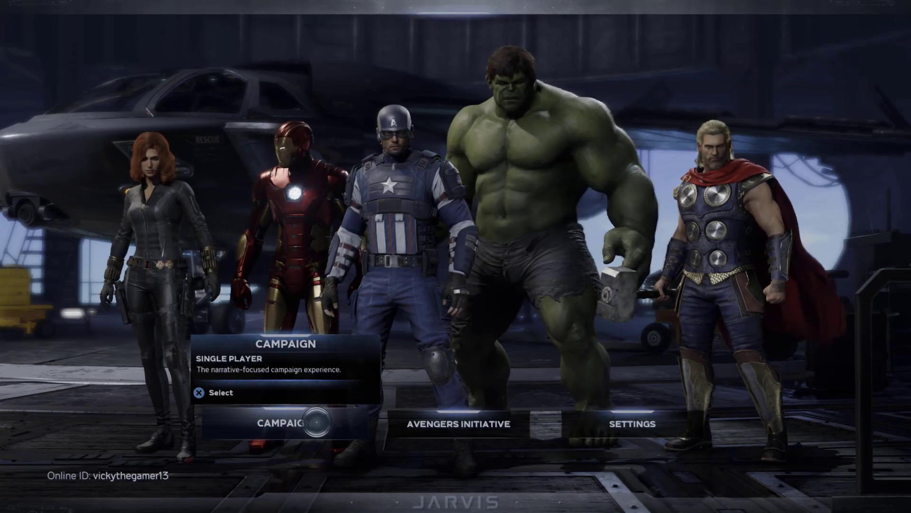